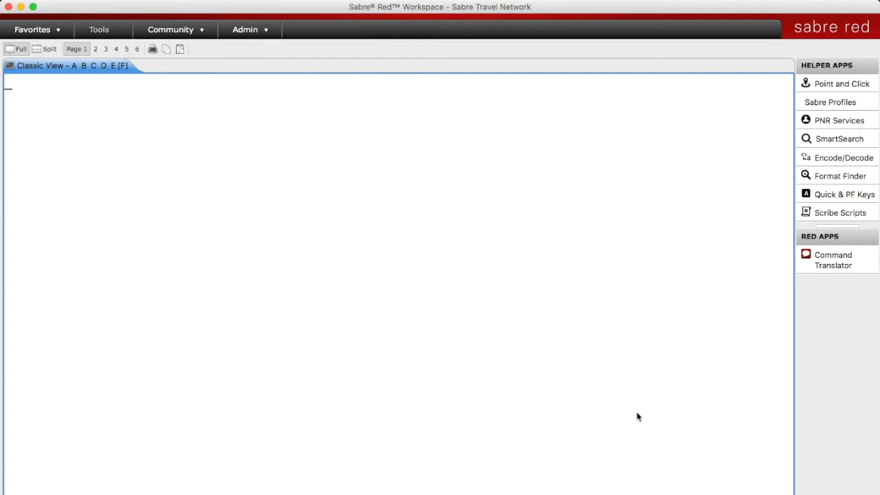
Step: Request Marriott availability in NYC for 24 June, 2 nights, via HOTNYC/24JUN-2NT2/N-MARRIOTT
type("HOTNYC/2")
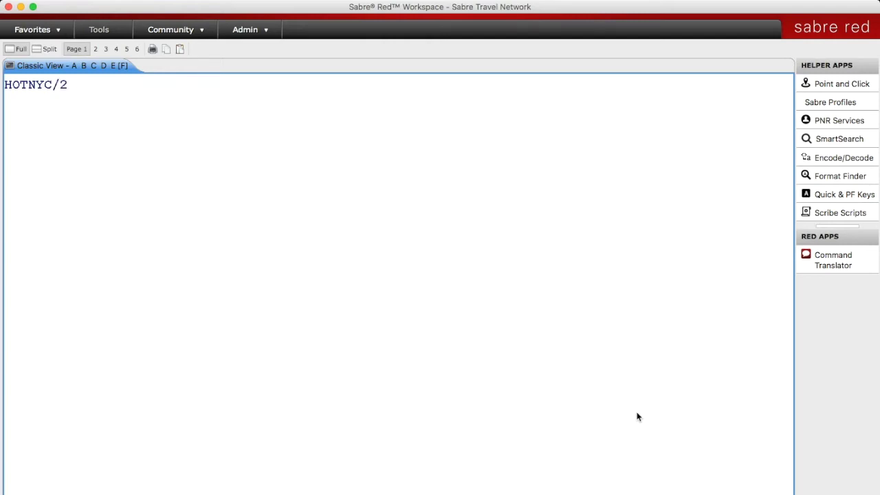
type("4JUN-26JUN")
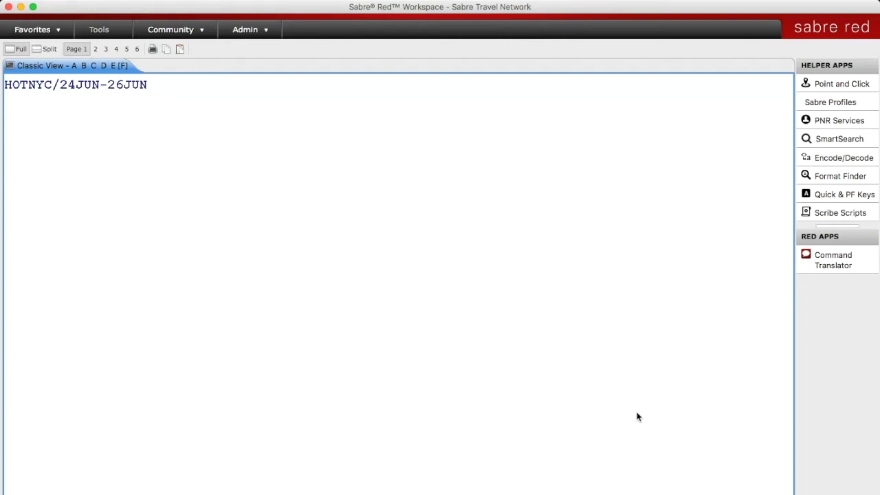
key("BackSpace")
key("BackSpace")
key("BackSpace")
key("BackSpace")
type("NT2")
type("/N-MARRIOTT")
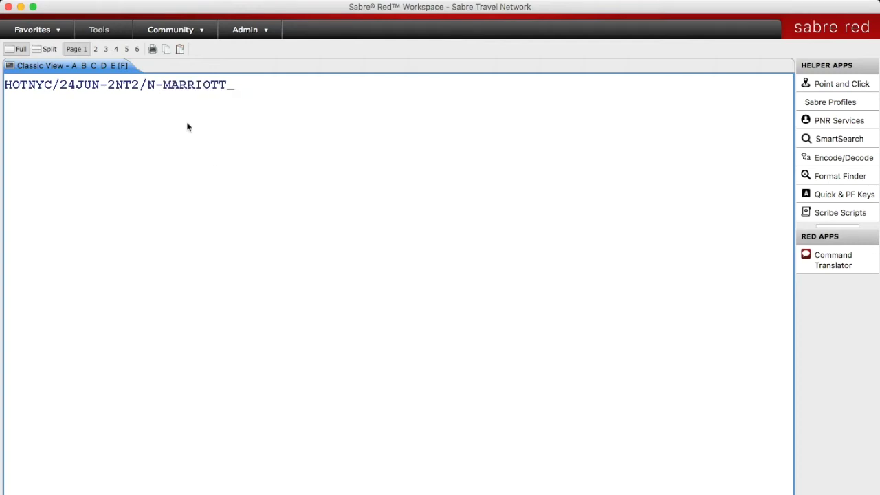
key("Return")
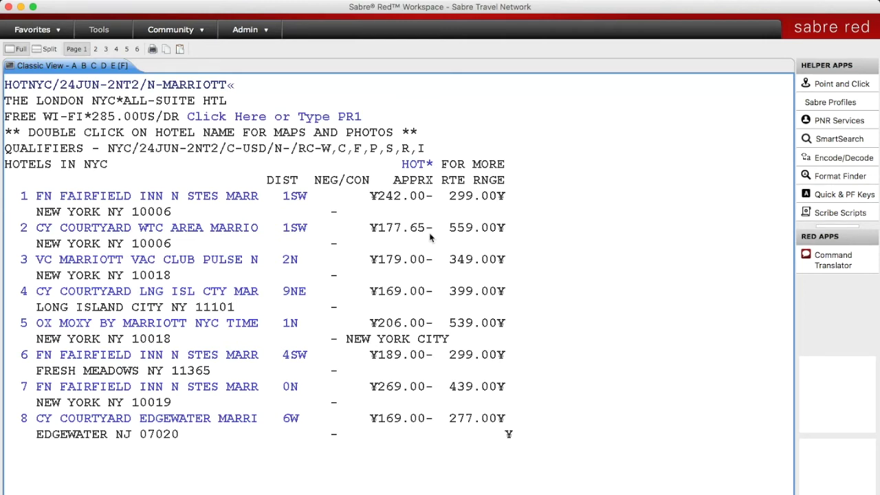
Step: Page down the Marriott list with HOT* to show hotels 13–20
type("HOT*«")
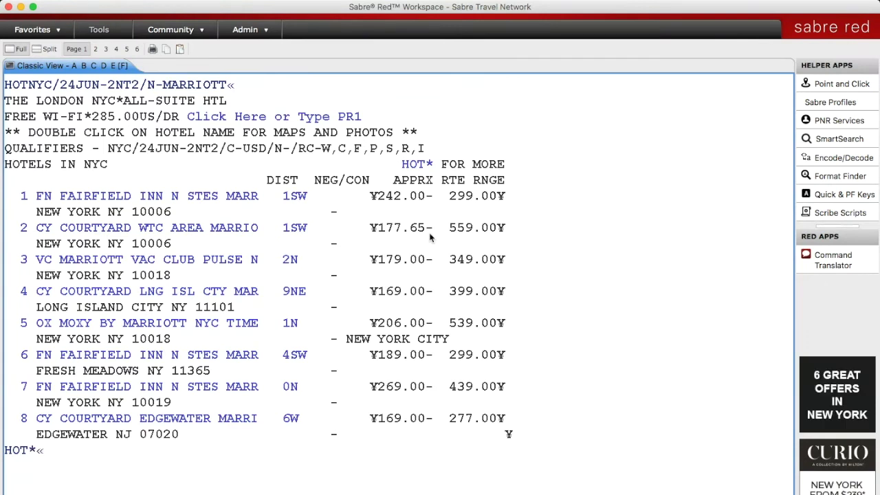
key("Return")
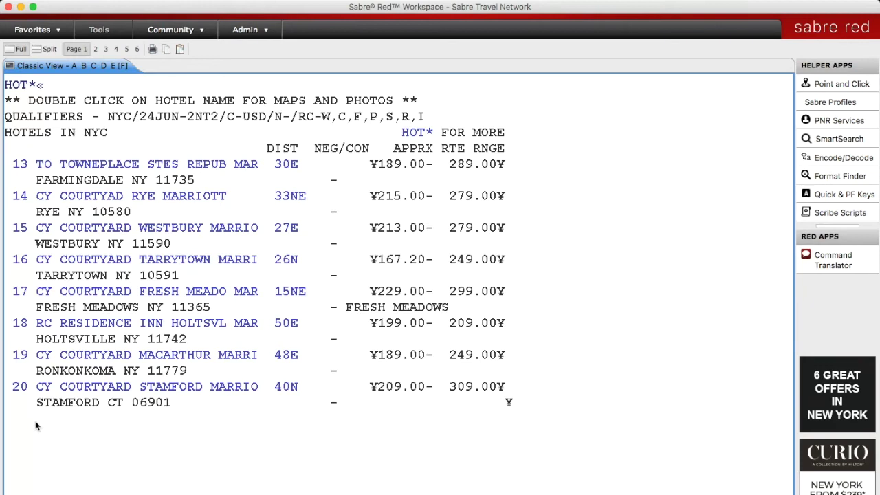
Step: Display rates for hotel 20, Courtyard Stamford, page through lines 2–6, then return to the top
type("HOD*20«")
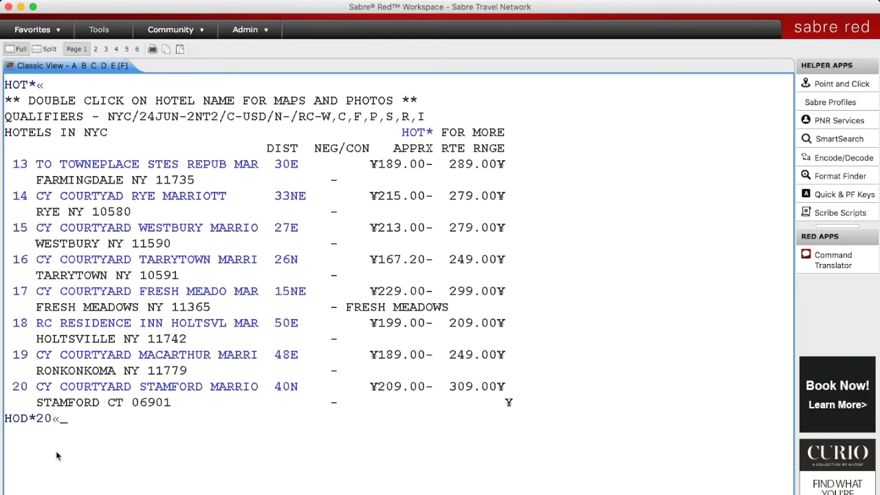
key("Return")
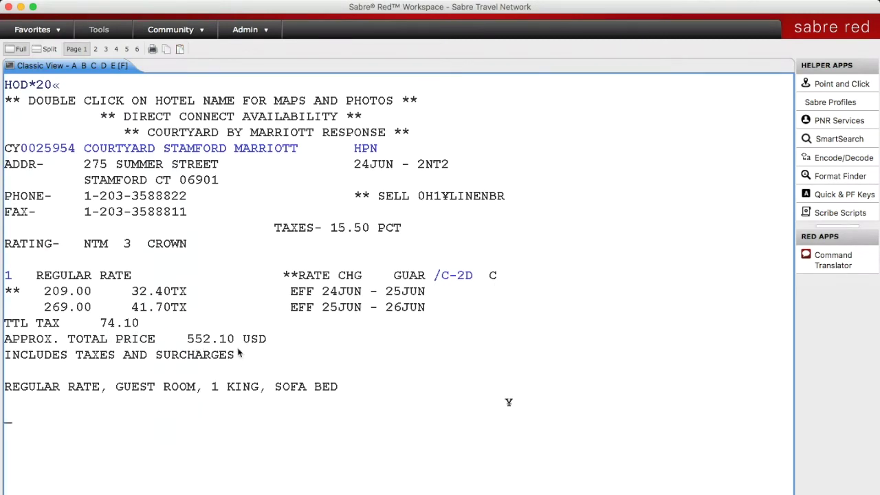
type("MD")
key("Return")
type("MD")
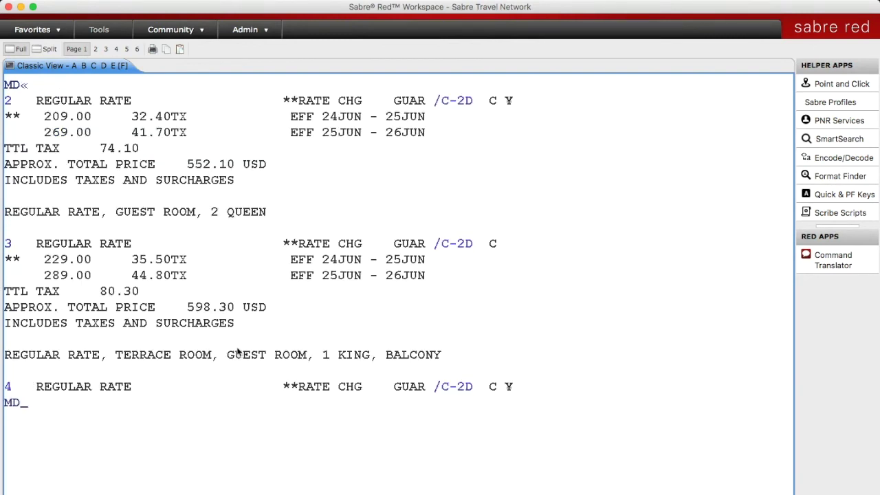
key("Return")
type("MT")
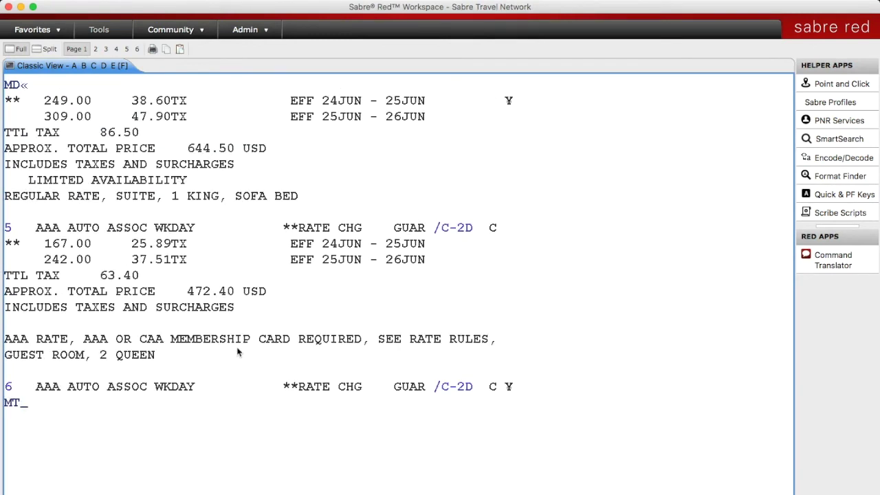
key("Return")
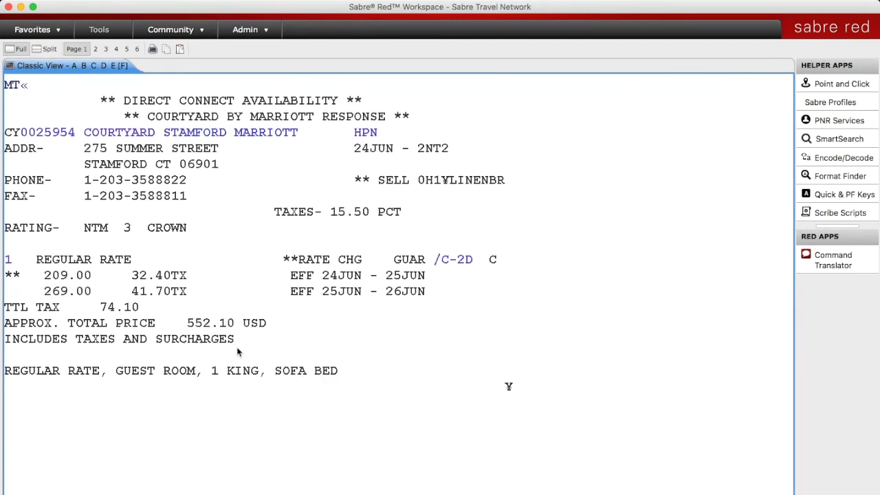
Step: Review rate line 1 rules, taxes and cancellation policy with HRD*1, then return to page one
type("HRD*1")
key("Return")
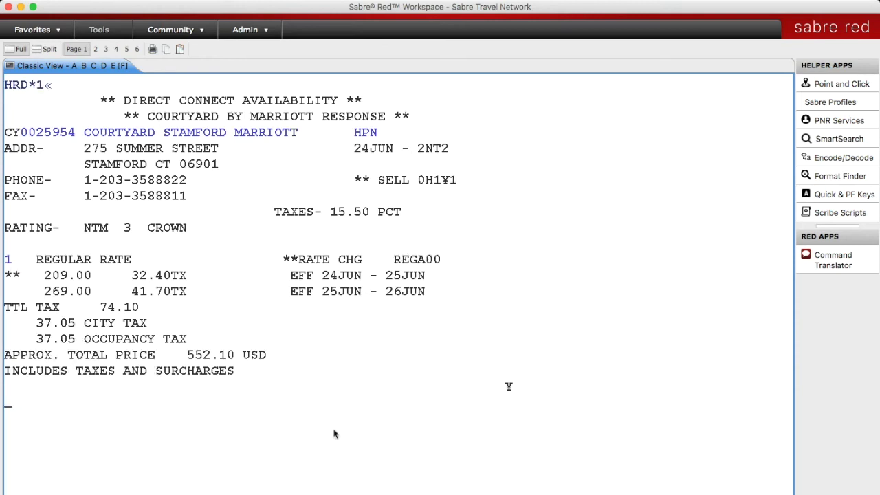
type("MD")
key("Return")
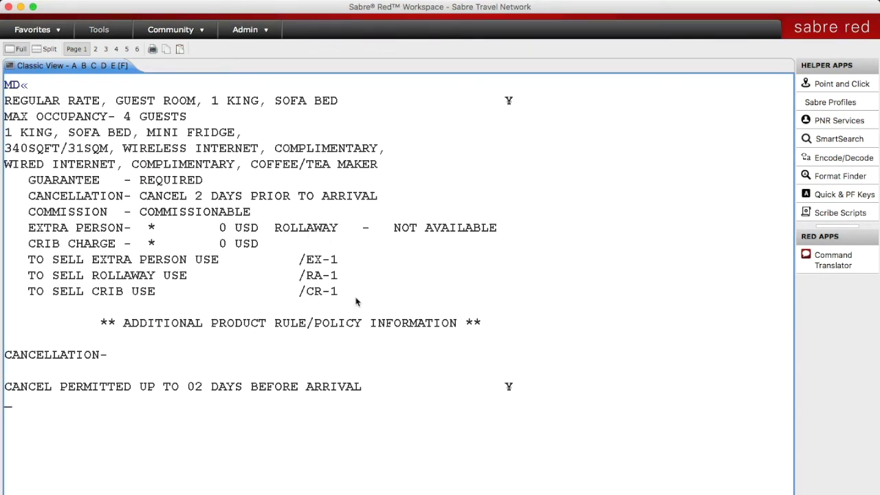
key("Page_Up")
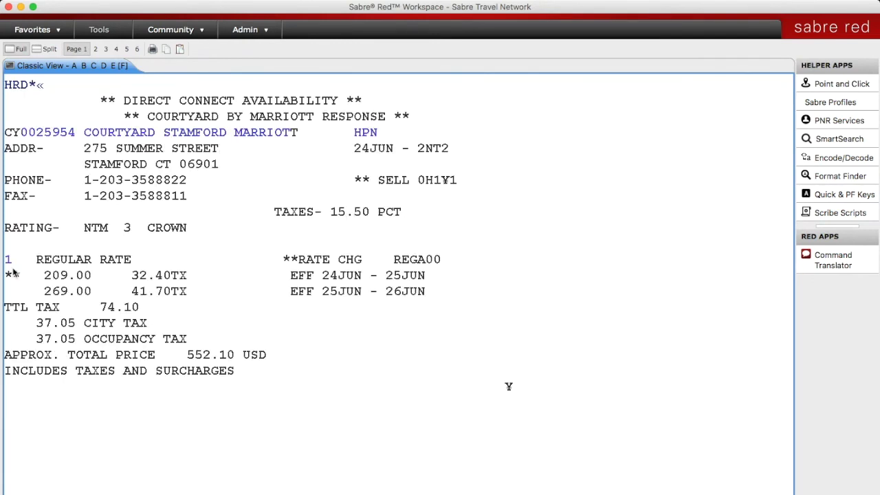
Step: Type the 0H1¥1 sell entry for one room, card-guaranteed with expiry 10/20 and guest name
type("0H1")
type("¥1/G")
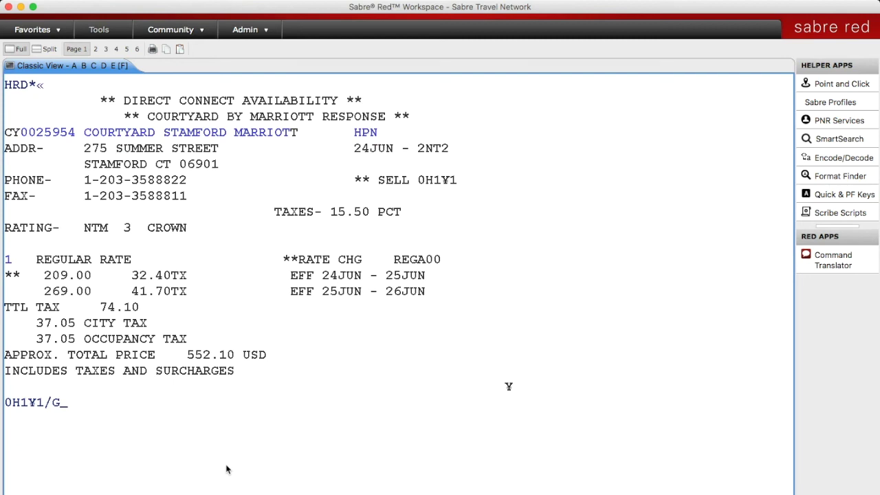
type("DPST")
key("Return")
type("CXXXX")
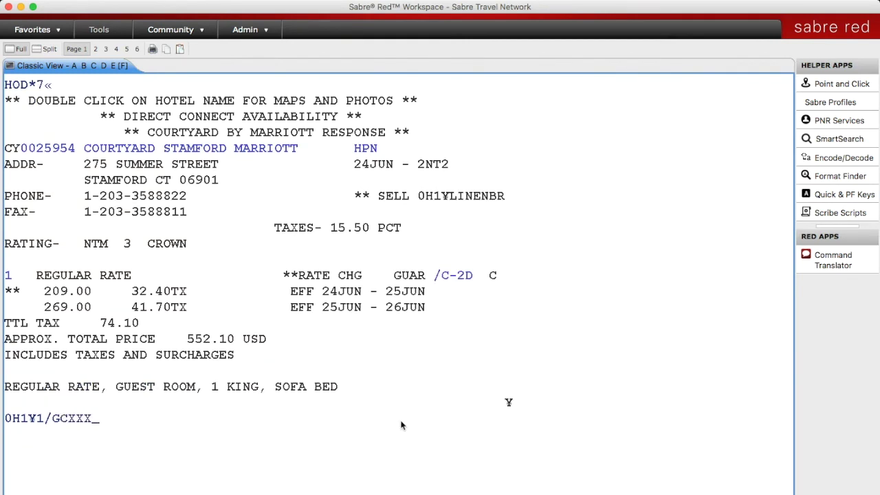
type("XXXXXXXXXXXXXEXP 10")
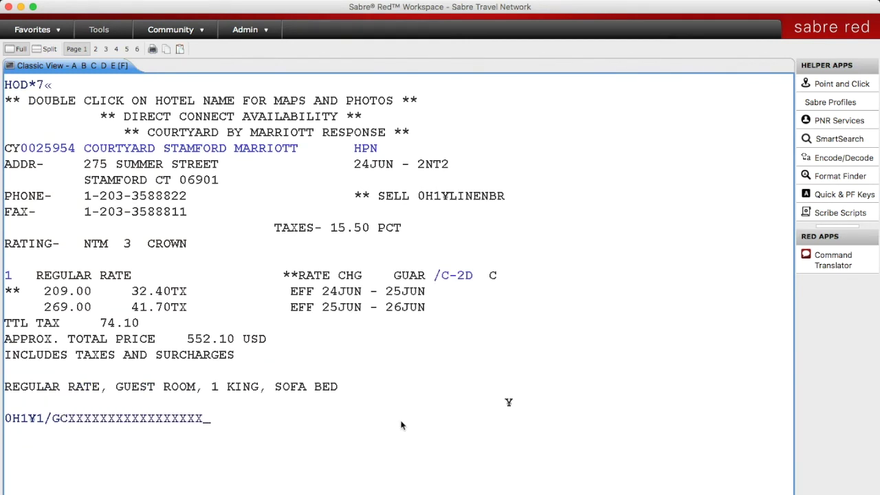
type(" 20-DOME")
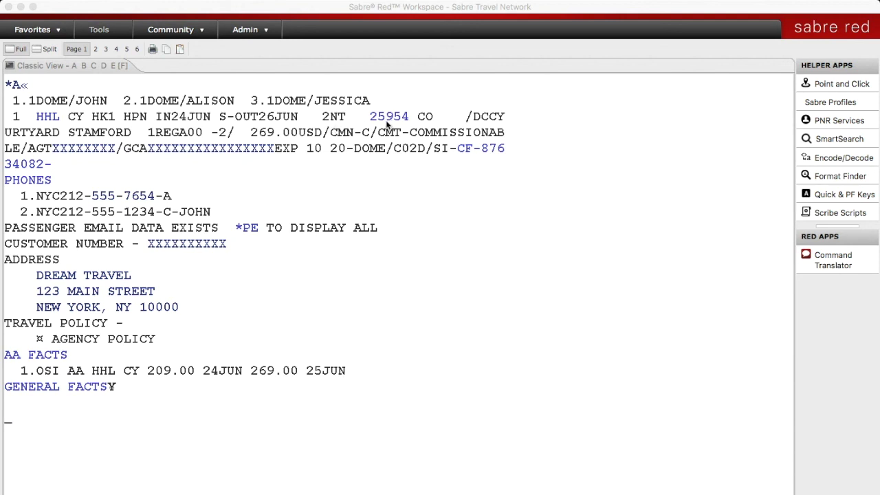
Step: Check the Courtyard Stamford property description, then type ER to end and redisplay the PNR
double_click(387, 121)
left_click(442, 427)
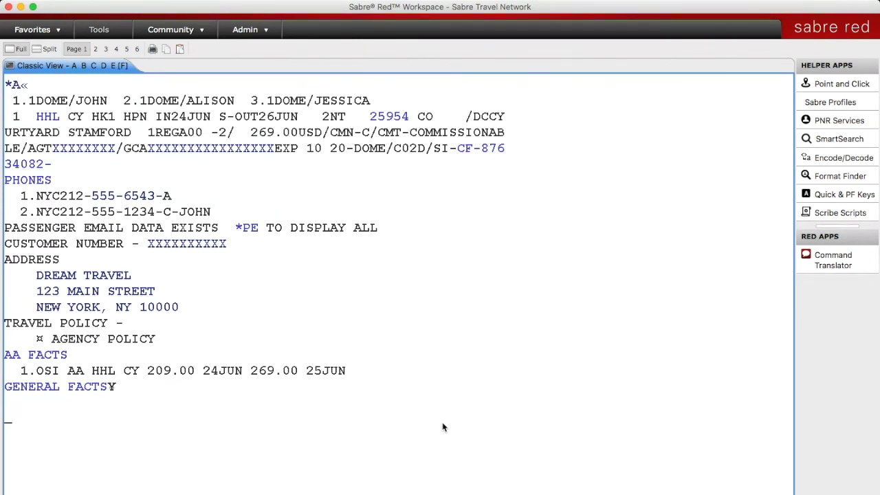
type("ER")
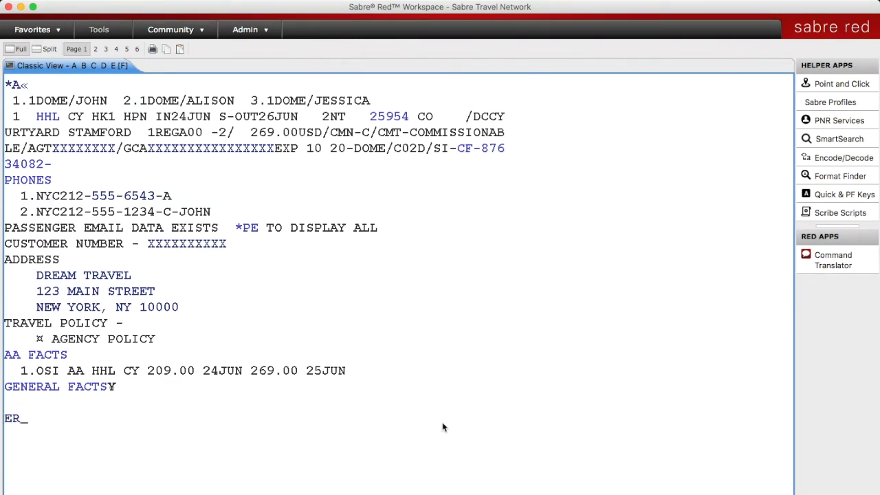